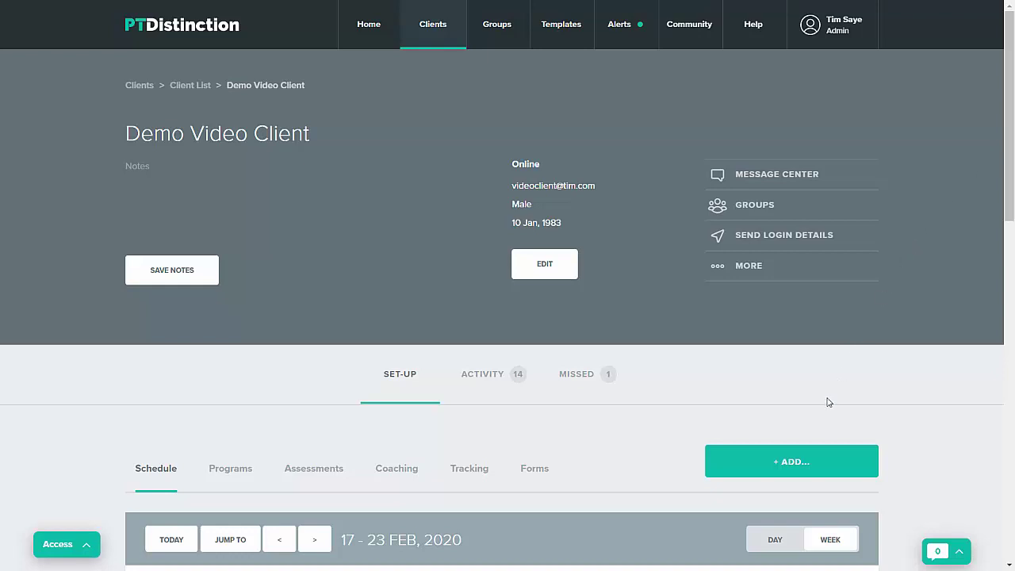
Begin adding a program to the client and bring up the template program list
click(793, 462)
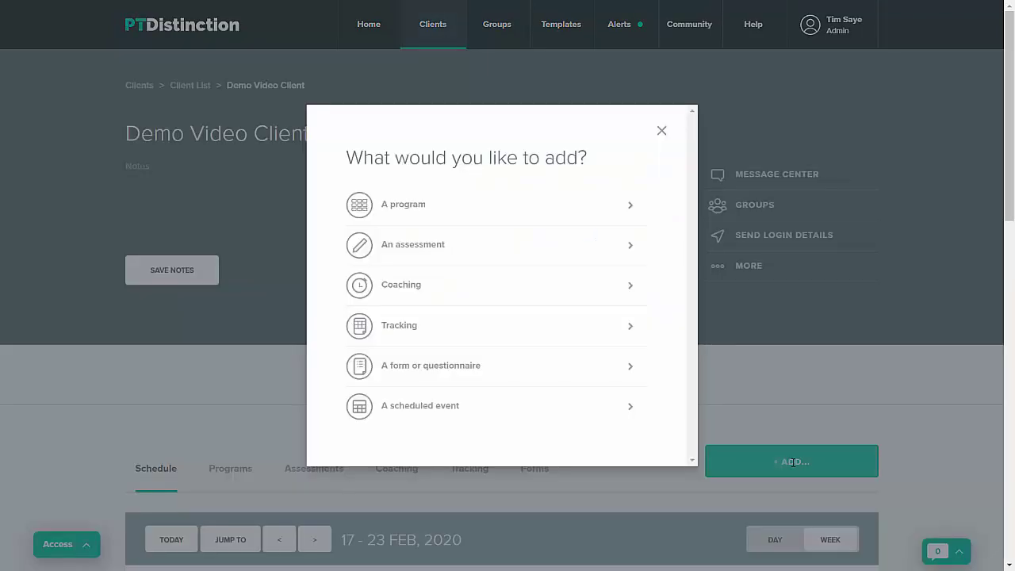
click(508, 213)
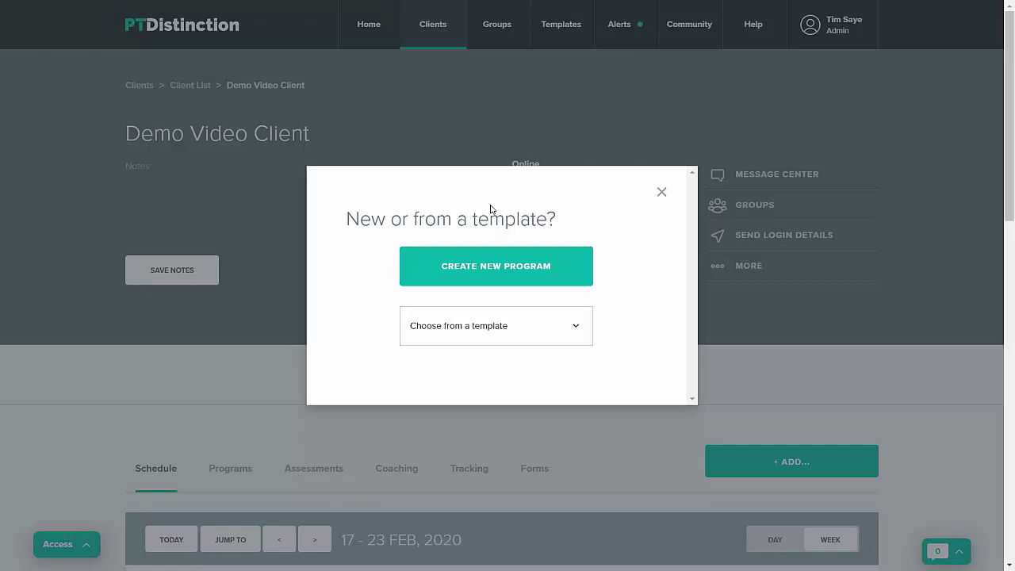
click(529, 331)
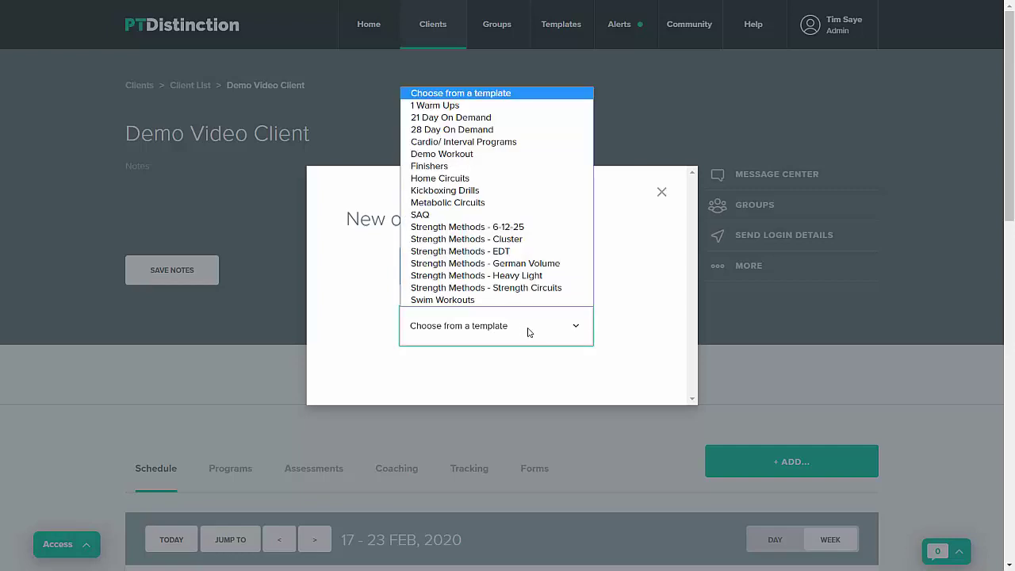
Copy the 28 Day On Demand template to the client as a live program titled '28 Day'
click(489, 130)
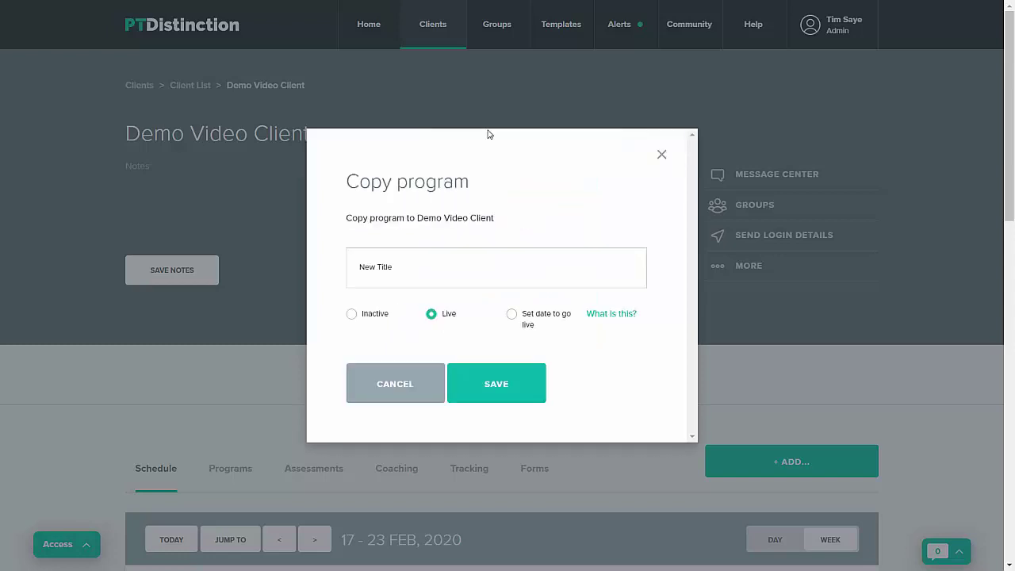
click(394, 267)
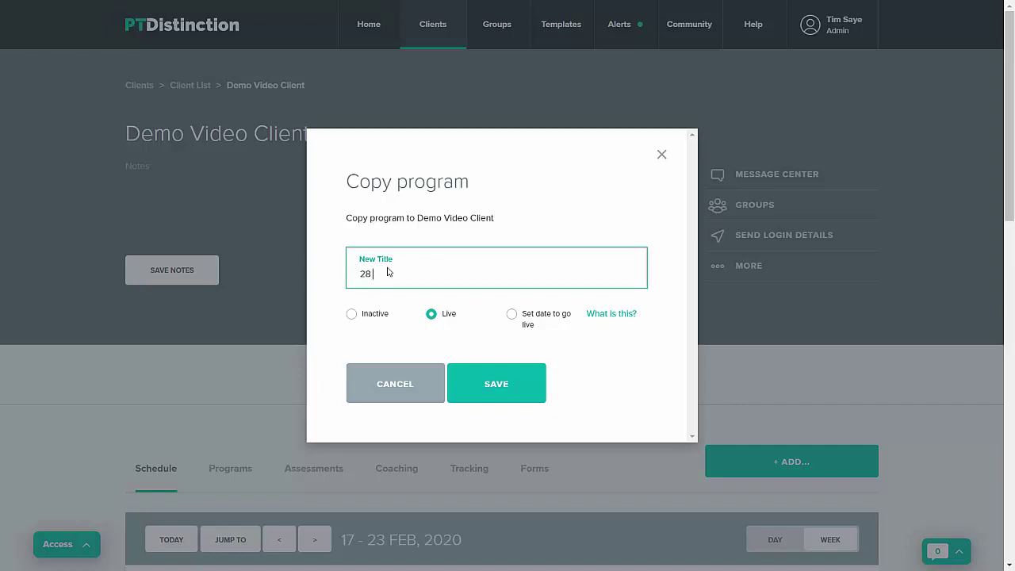
text(28 Day Program)
click(472, 381)
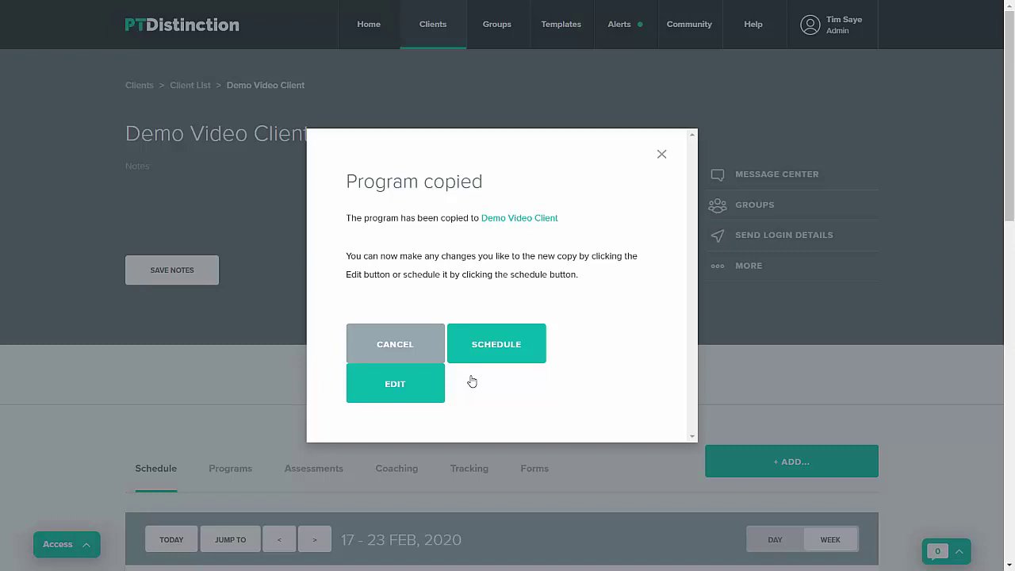
Edit the copied 28 Day Program in side-by-side card view, scrolled to Workouts 26–28
click(419, 387)
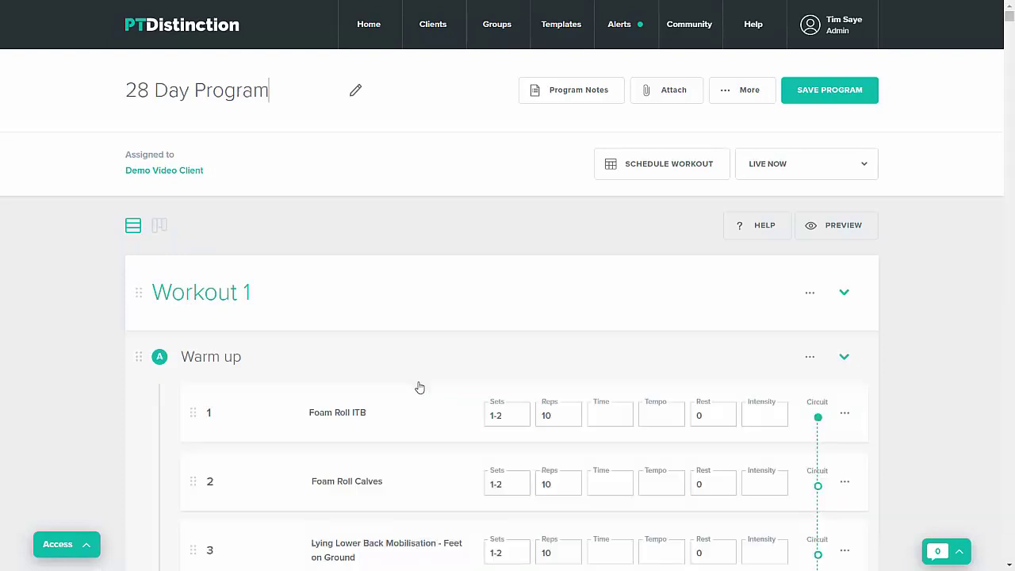
click(159, 227)
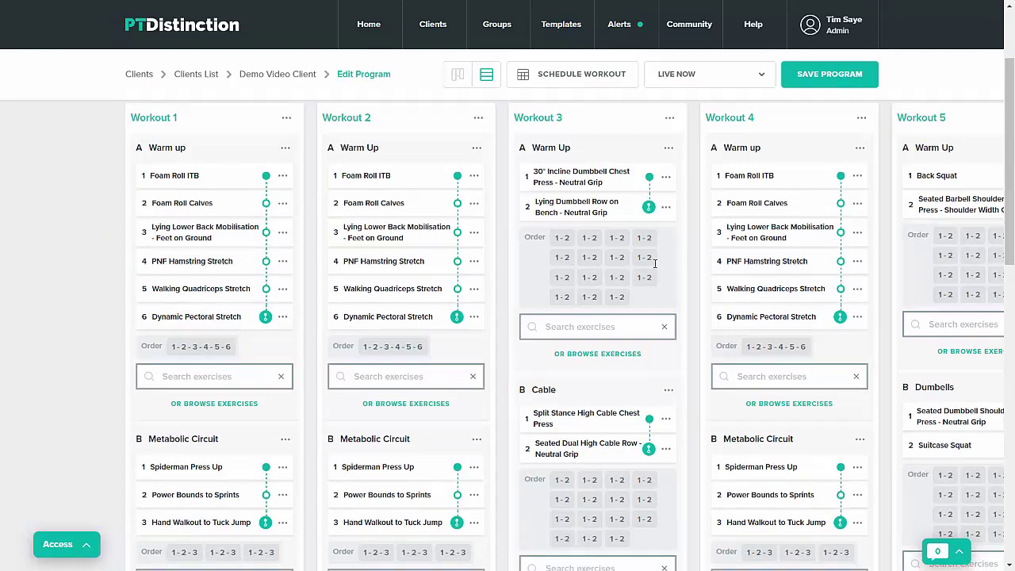
drag(1010, 228, 1008, 402)
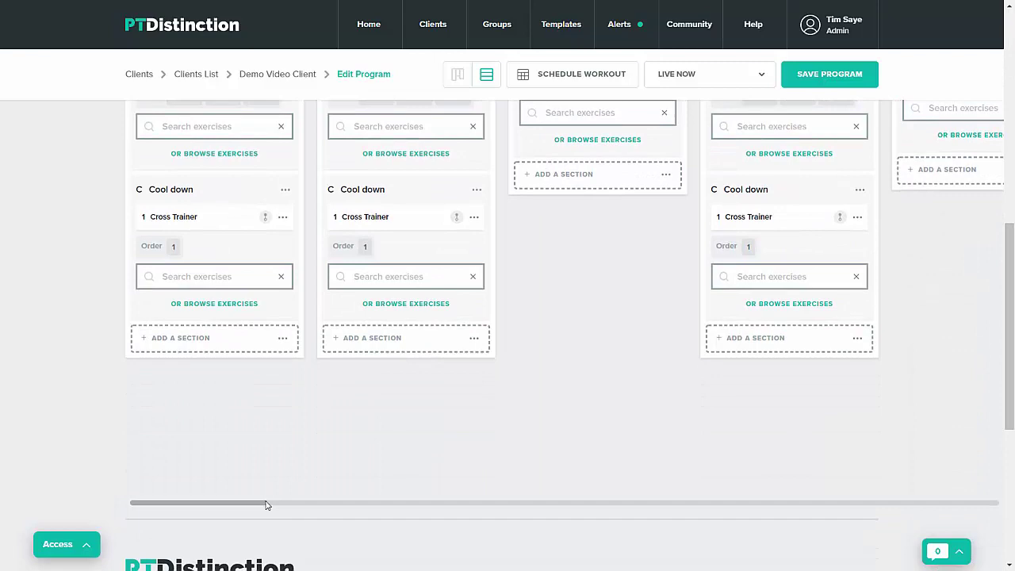
drag(268, 504, 1013, 509)
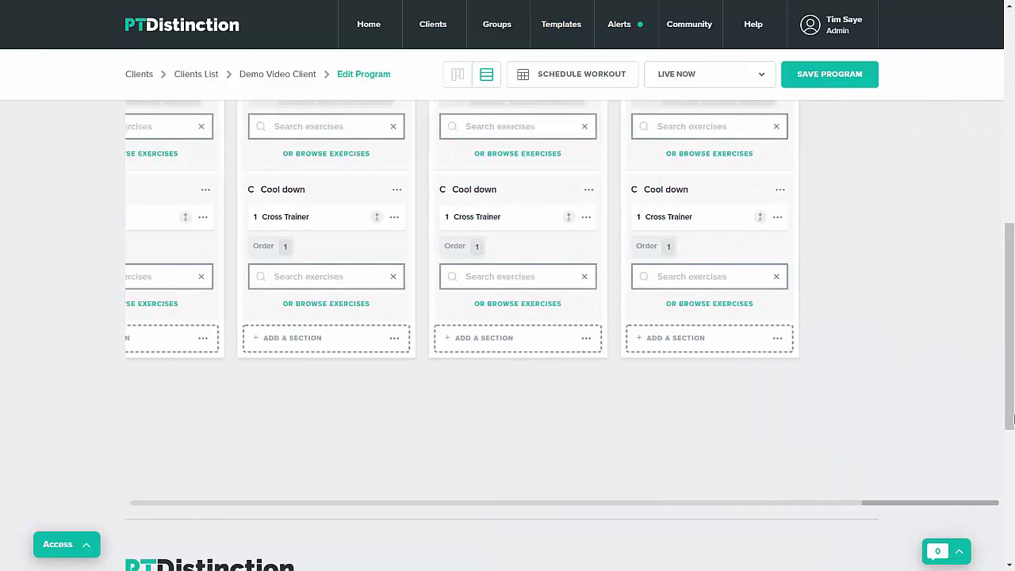
drag(1011, 419, 1010, 234)
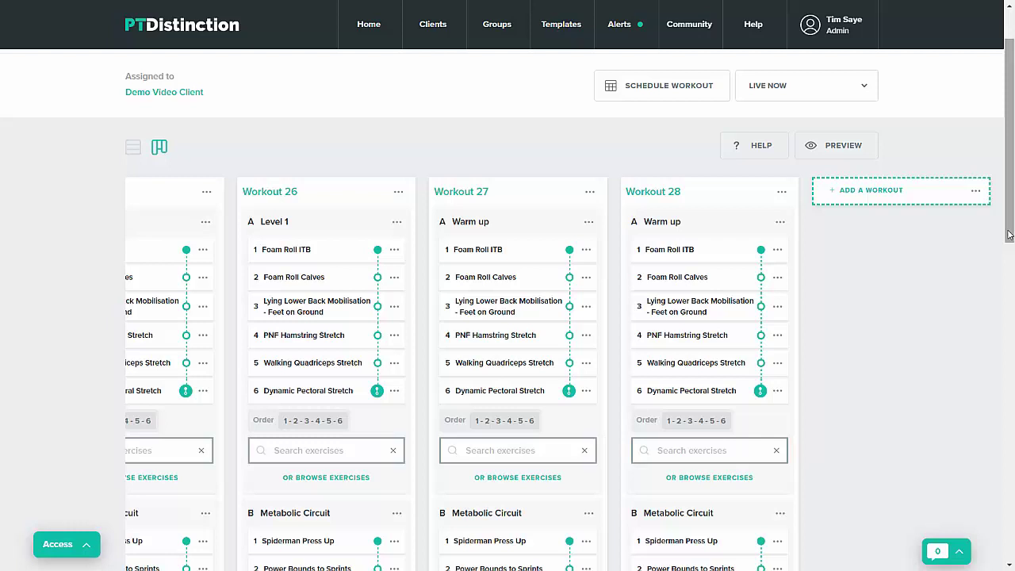
Back on the client profile, create a blank program named 'New Program'
click(184, 94)
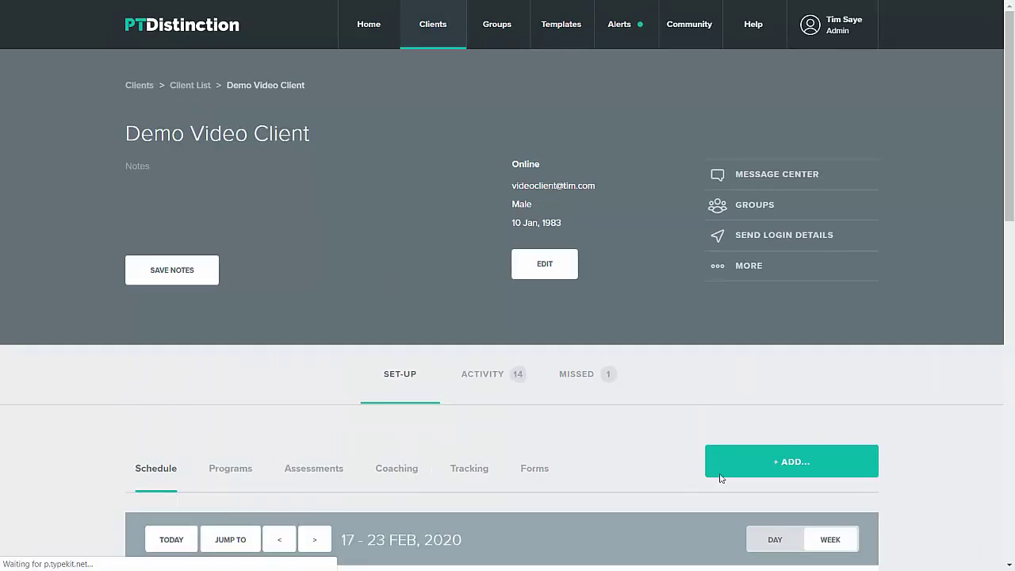
click(722, 477)
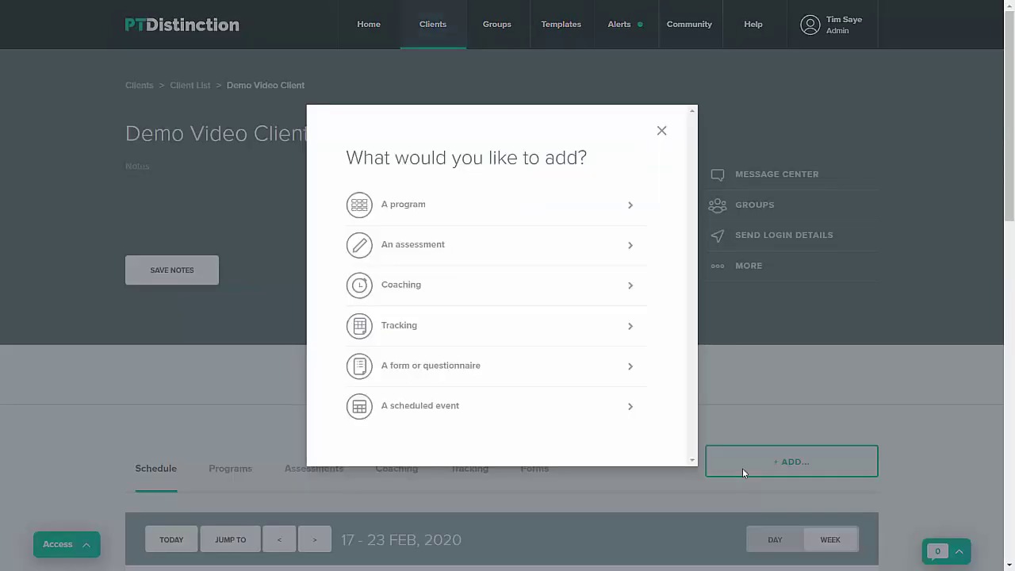
click(422, 204)
click(469, 279)
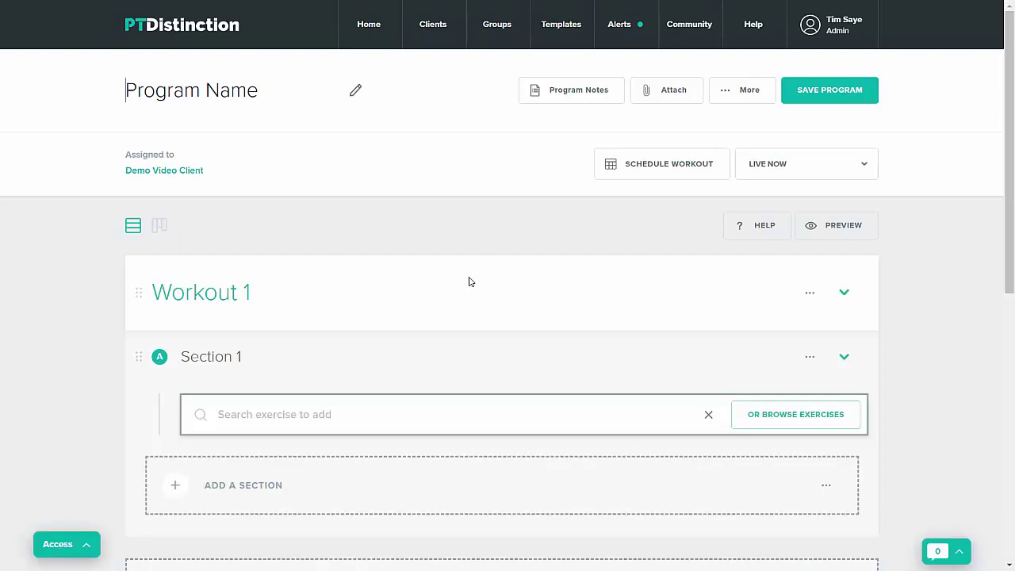
text(New )
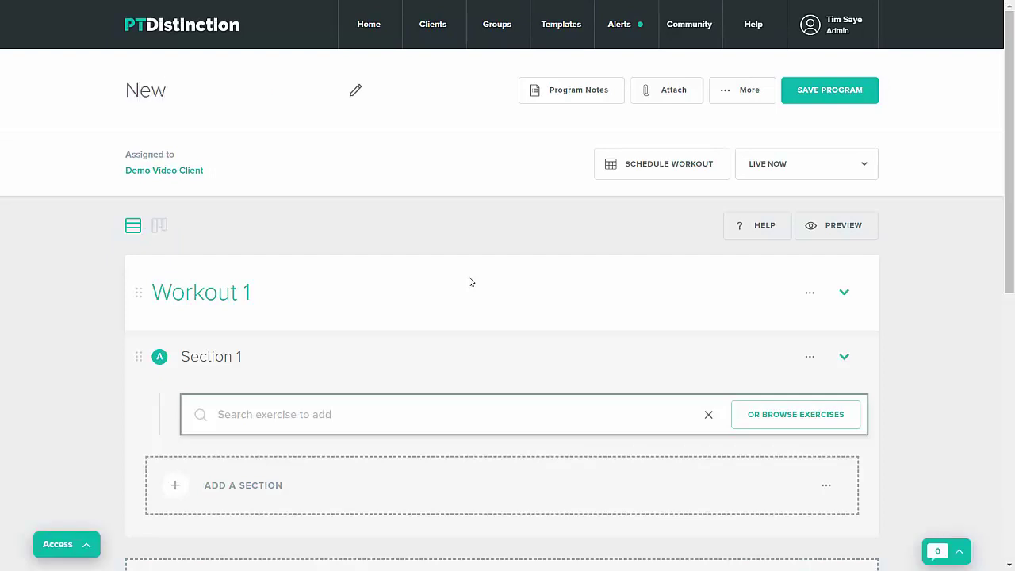
text(Program)
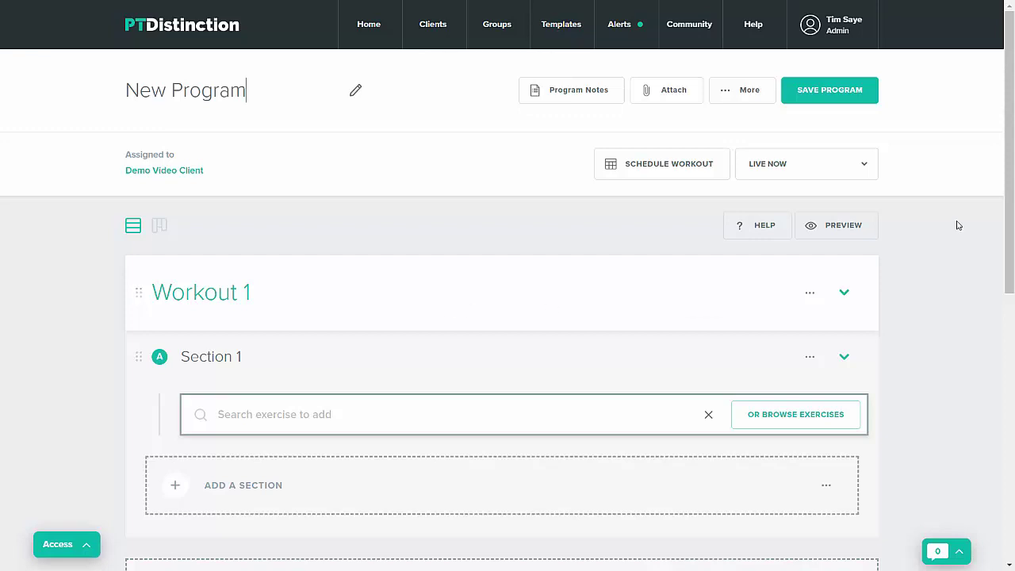
drag(1010, 210, 1010, 267)
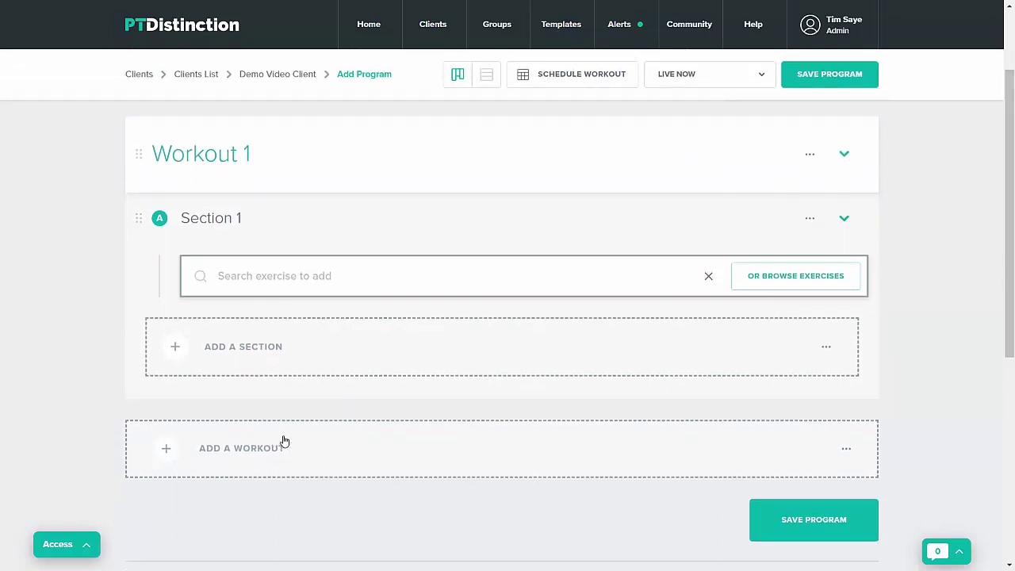
Add Workout 1 from the Demo Workout template, with its Warm Up, Superset and Metabolic Circuit sections
click(847, 451)
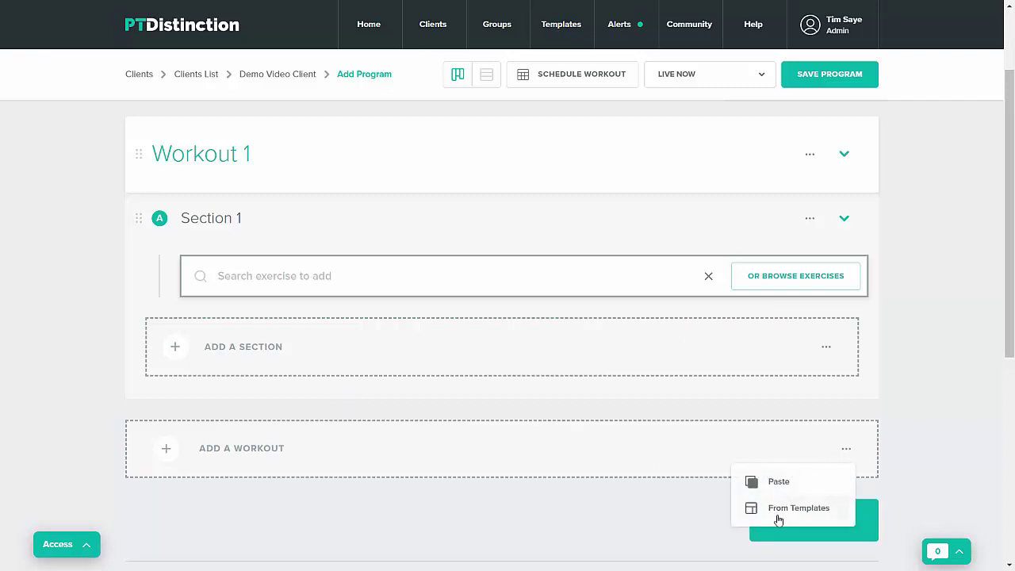
click(779, 516)
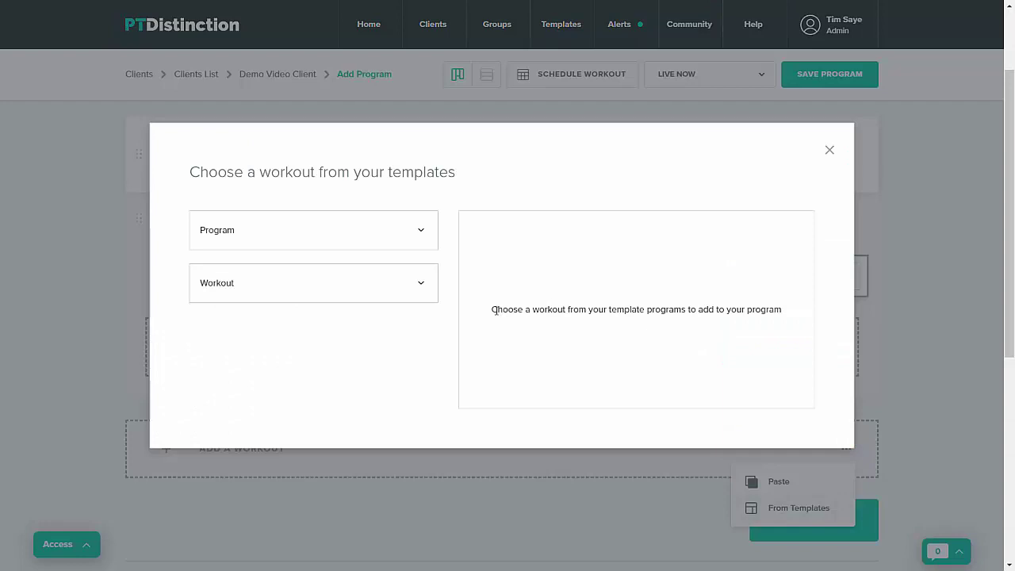
click(419, 233)
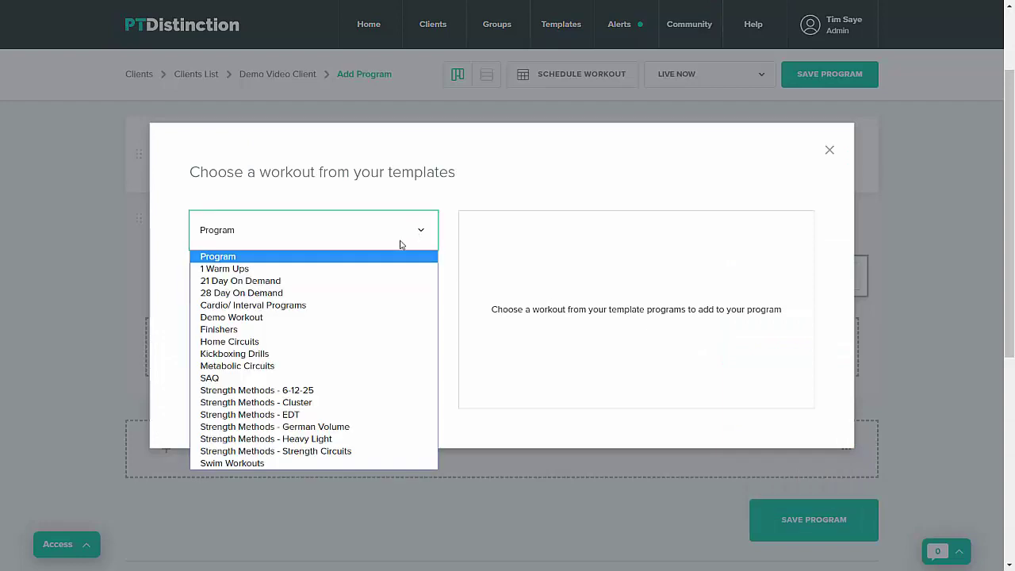
click(345, 318)
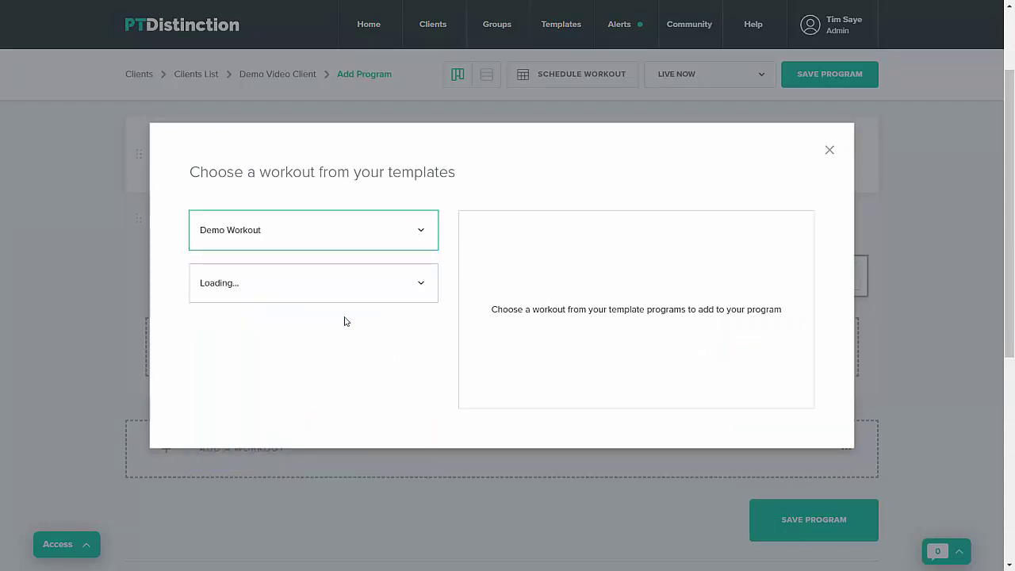
click(406, 291)
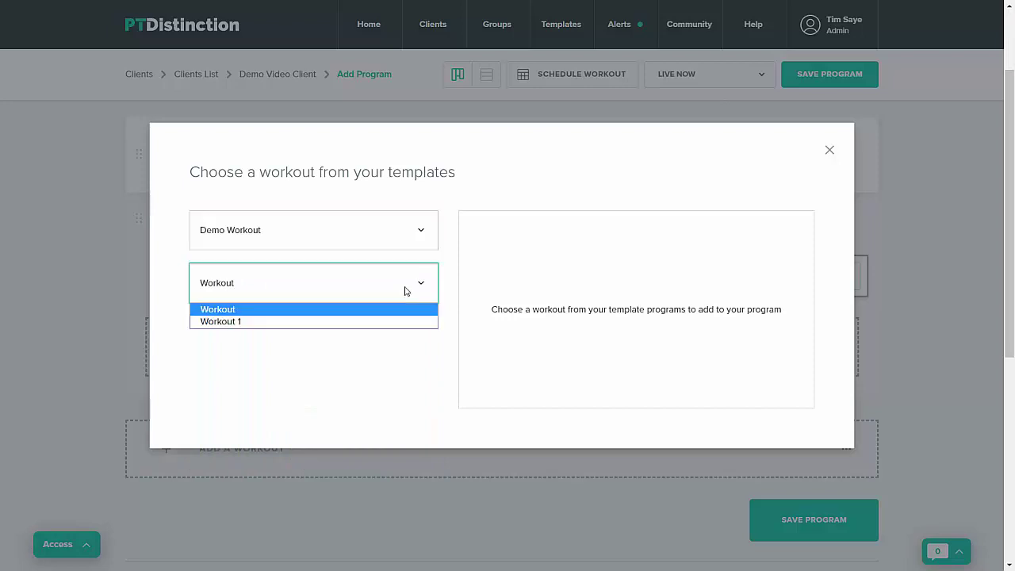
click(369, 322)
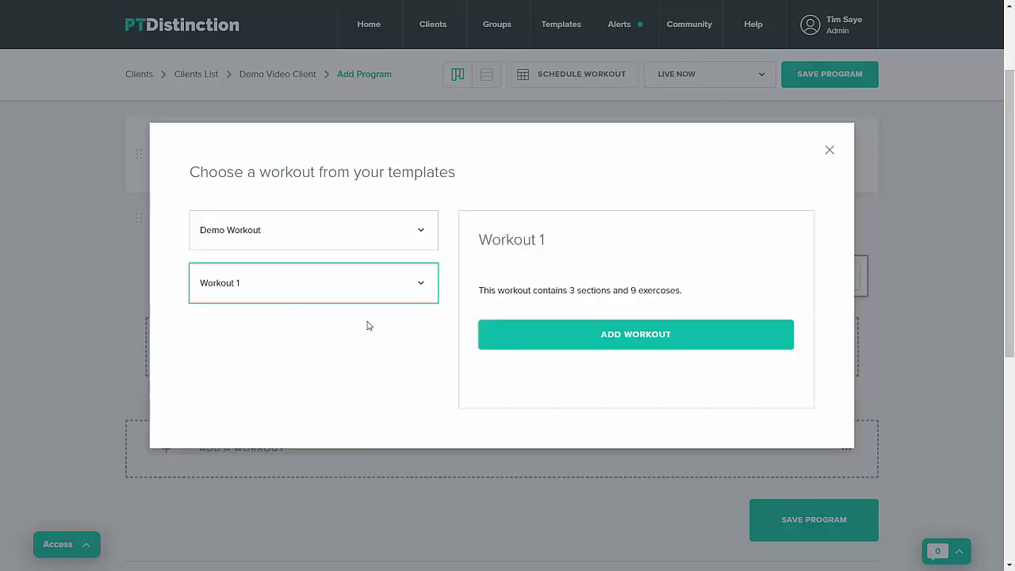
click(553, 345)
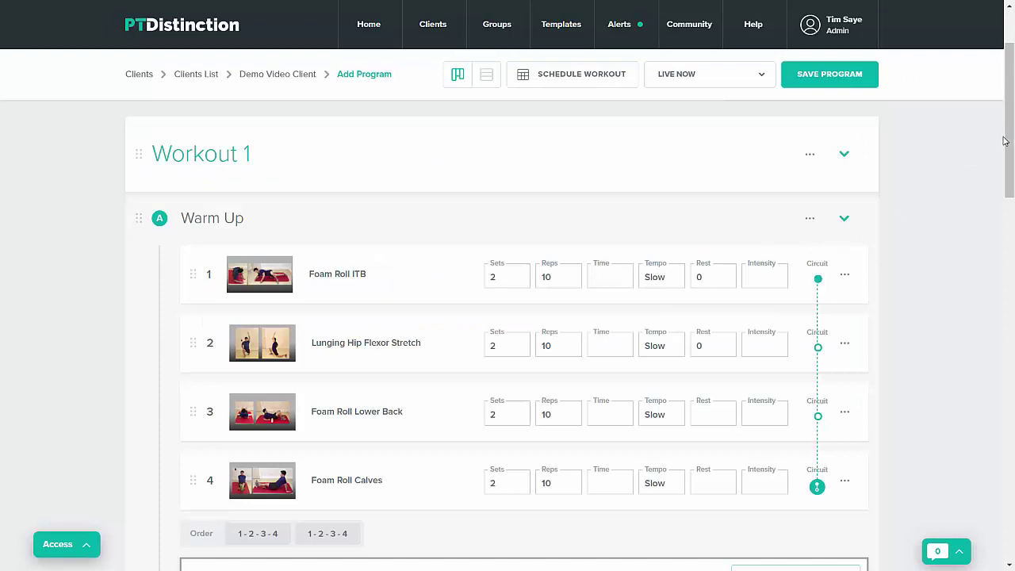
drag(1008, 143, 1007, 363)
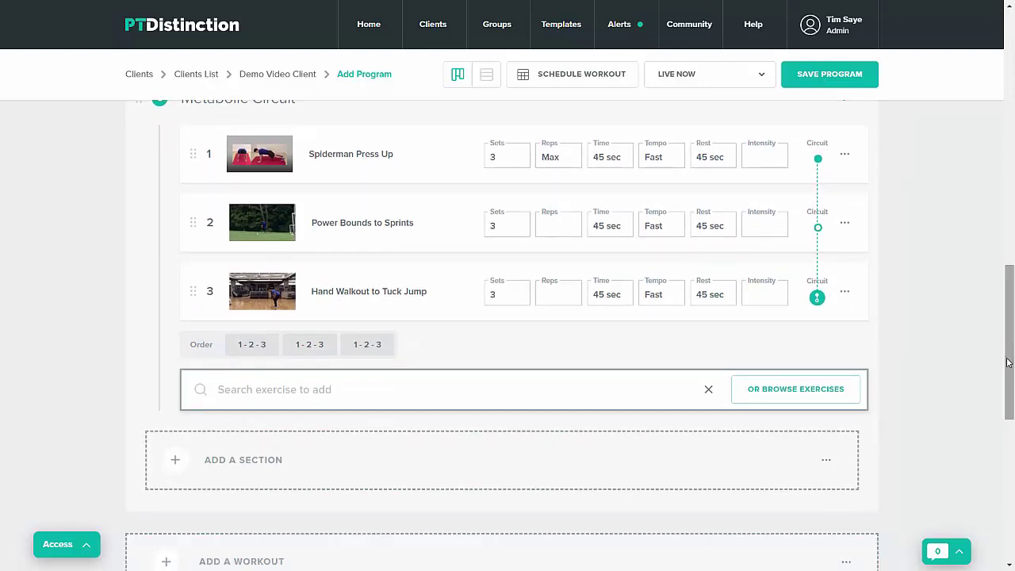
drag(1008, 362, 1008, 386)
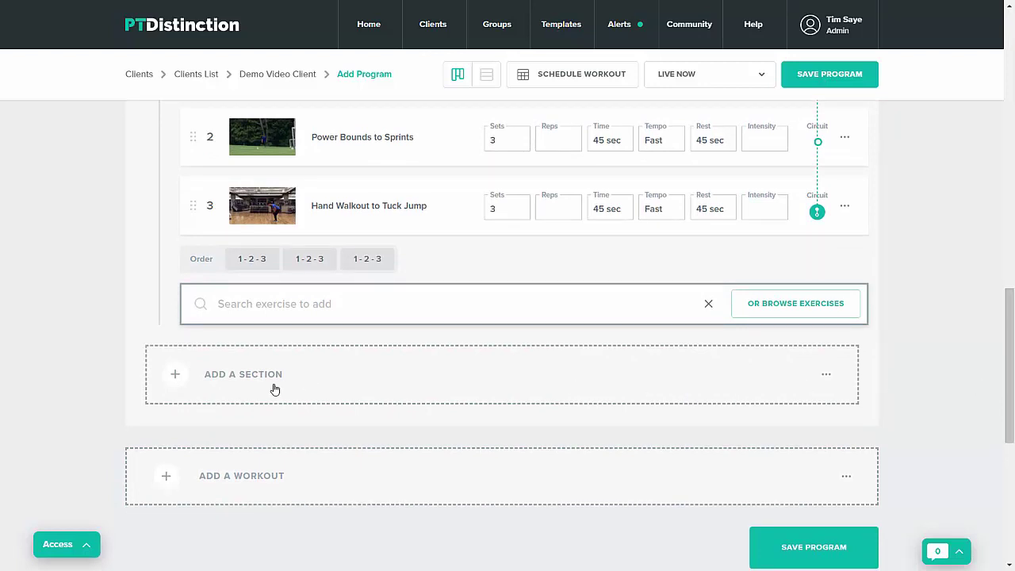
Add the Level 1 section from 1 Warm Ups > Stiff Low Back Priority to Workout 1
click(826, 379)
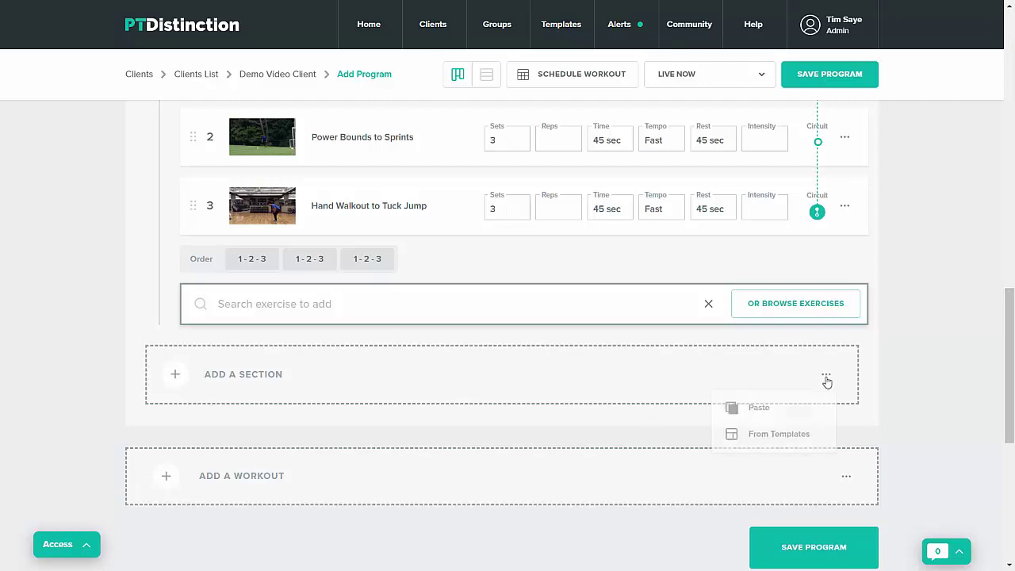
click(773, 436)
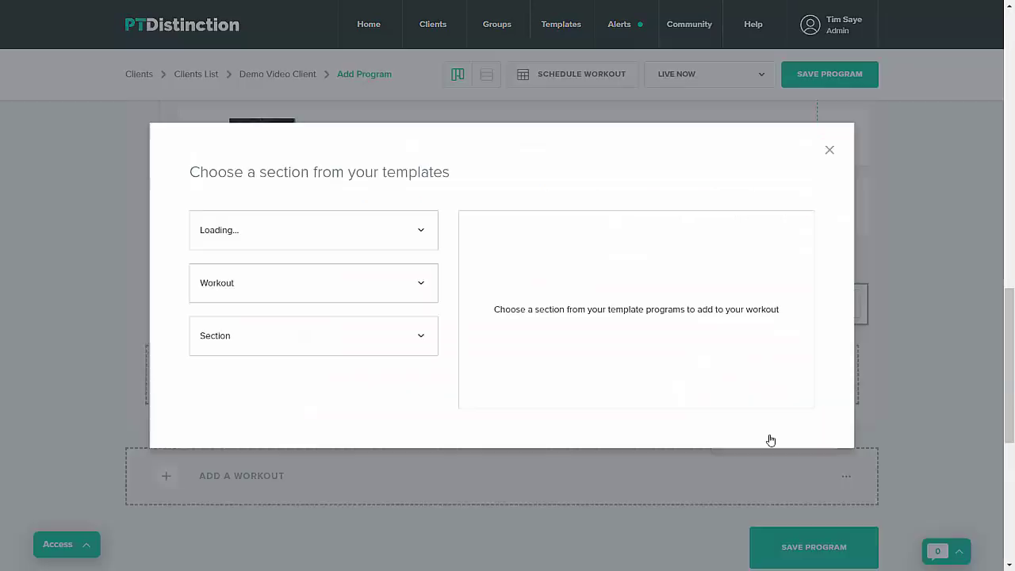
click(414, 238)
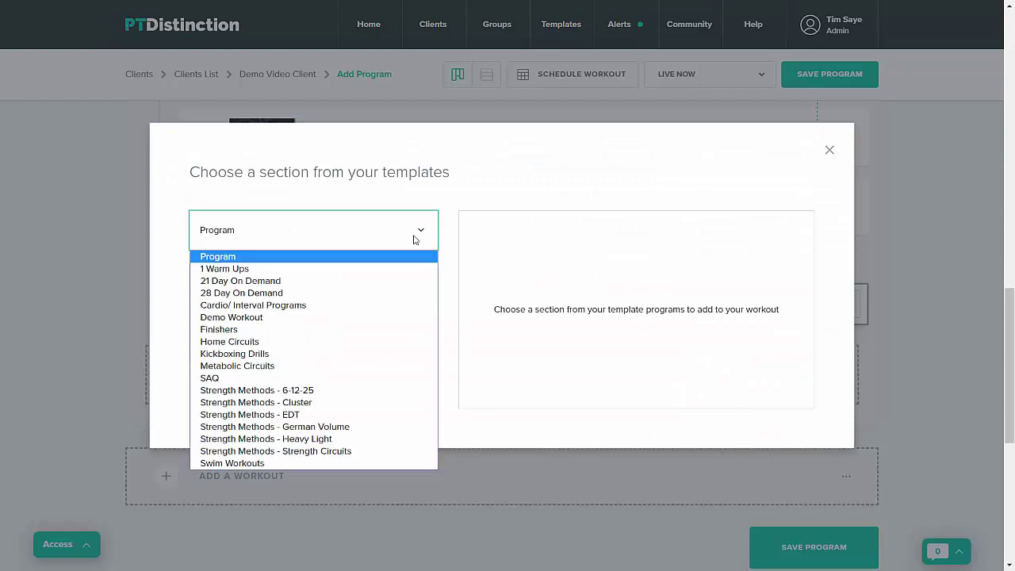
click(378, 269)
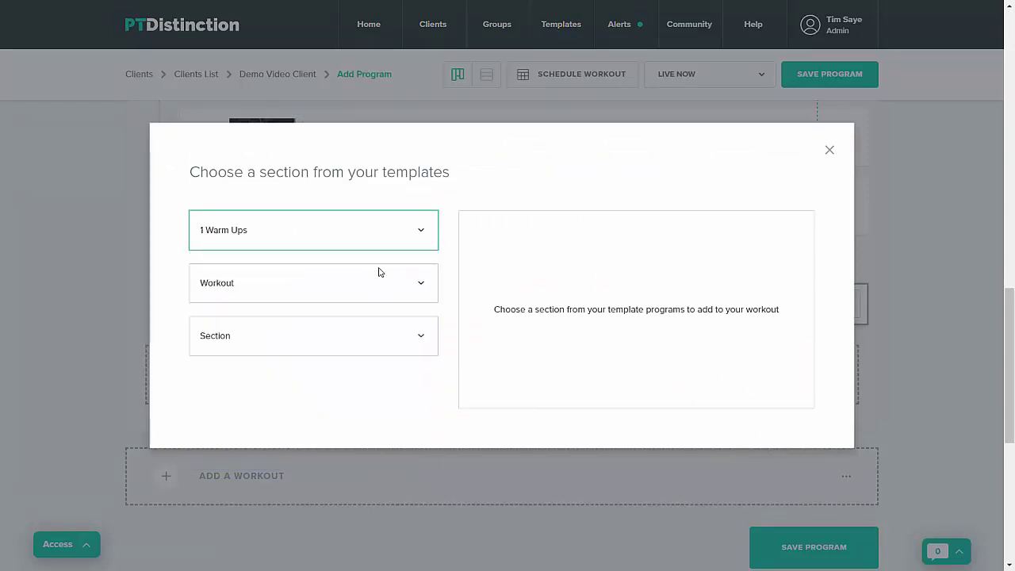
click(396, 284)
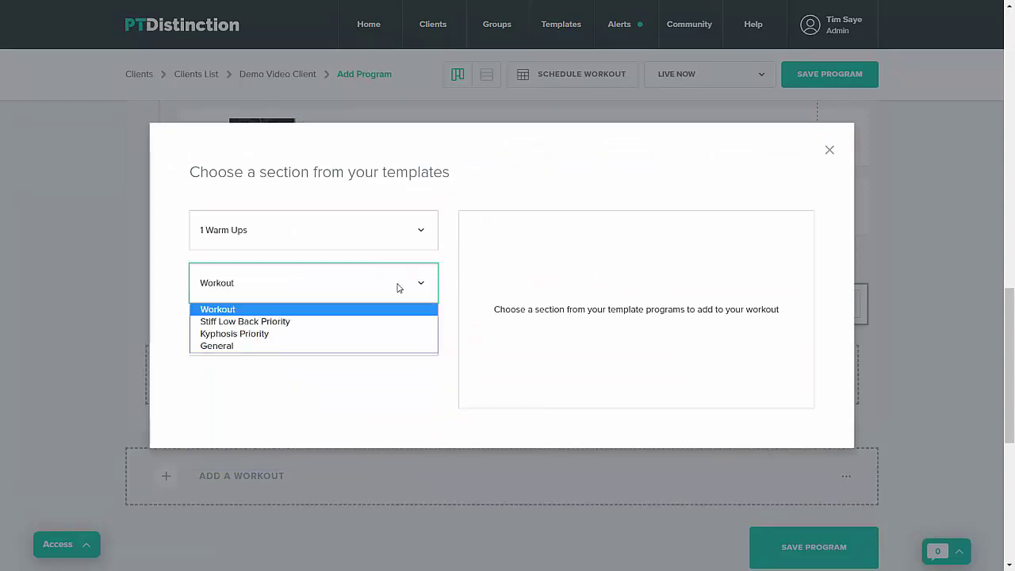
click(370, 321)
click(388, 341)
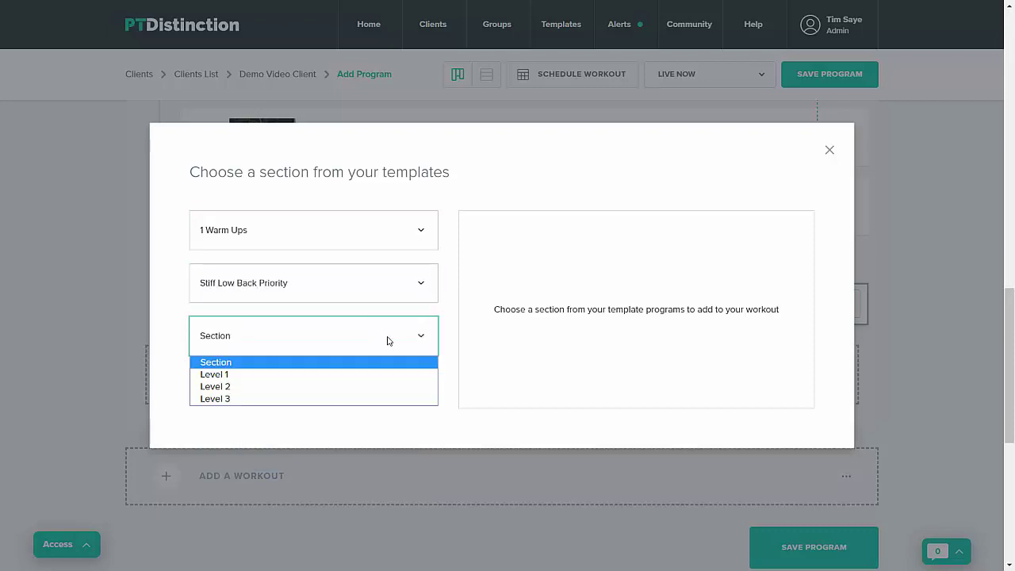
click(349, 376)
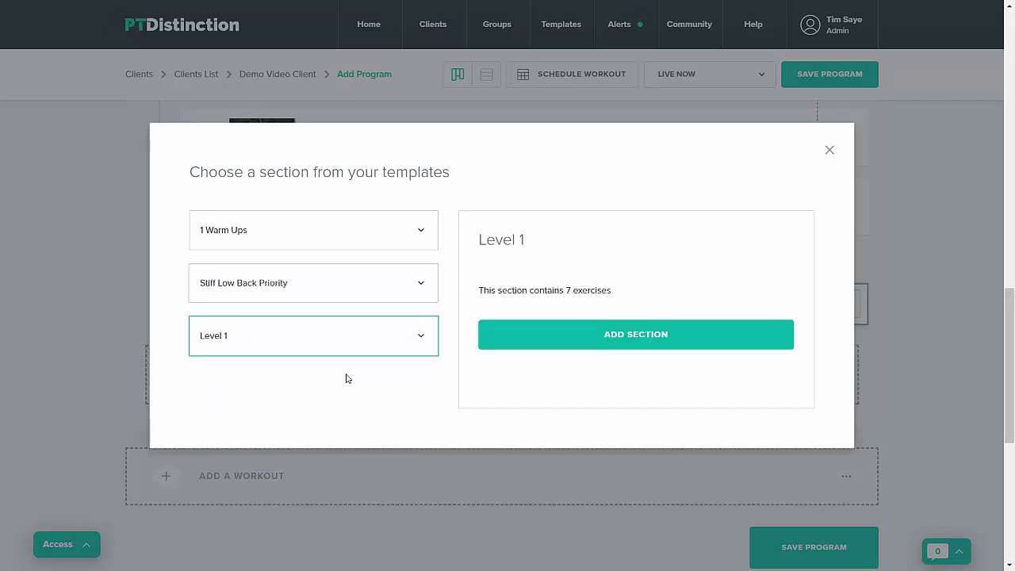
click(568, 346)
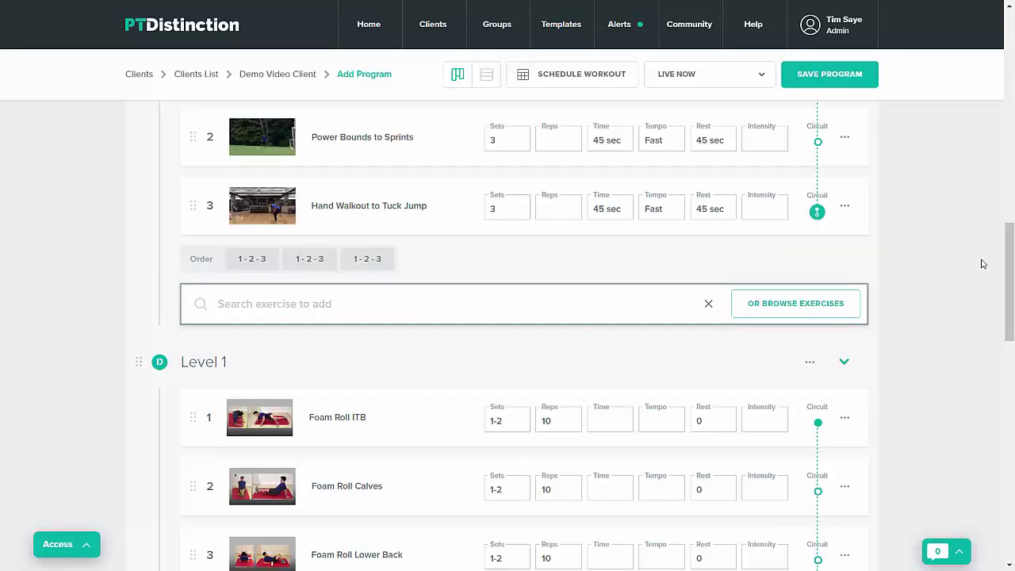
drag(1006, 266, 1004, 292)
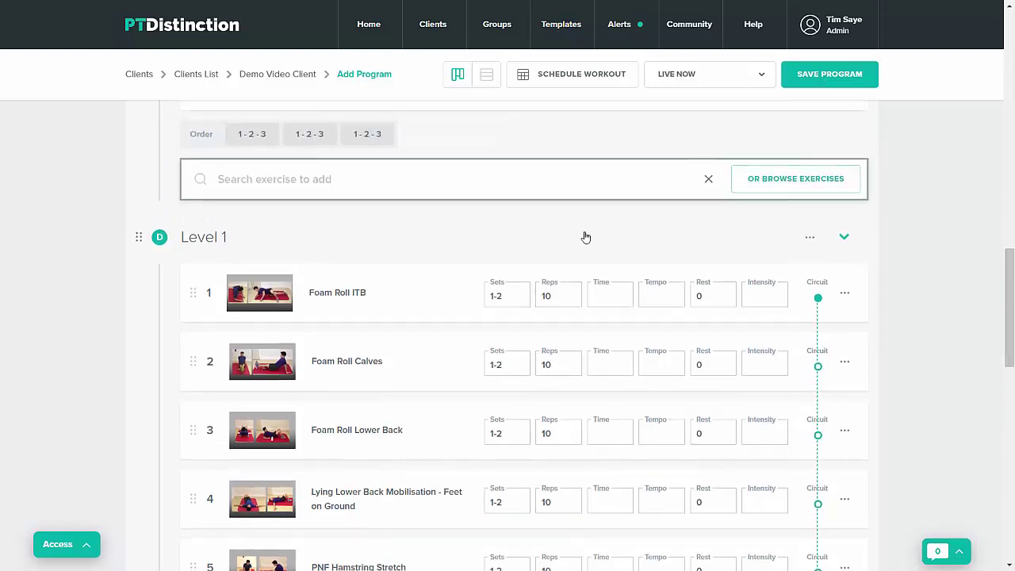
Rename section D from 'Level 1' to 'Warm Up' and review its seven exercises
click(243, 241)
key(BackSpace)
key(BackSpace)
key(BackSpace)
key(BackSpace)
key(BackSpace)
key(BackSpace)
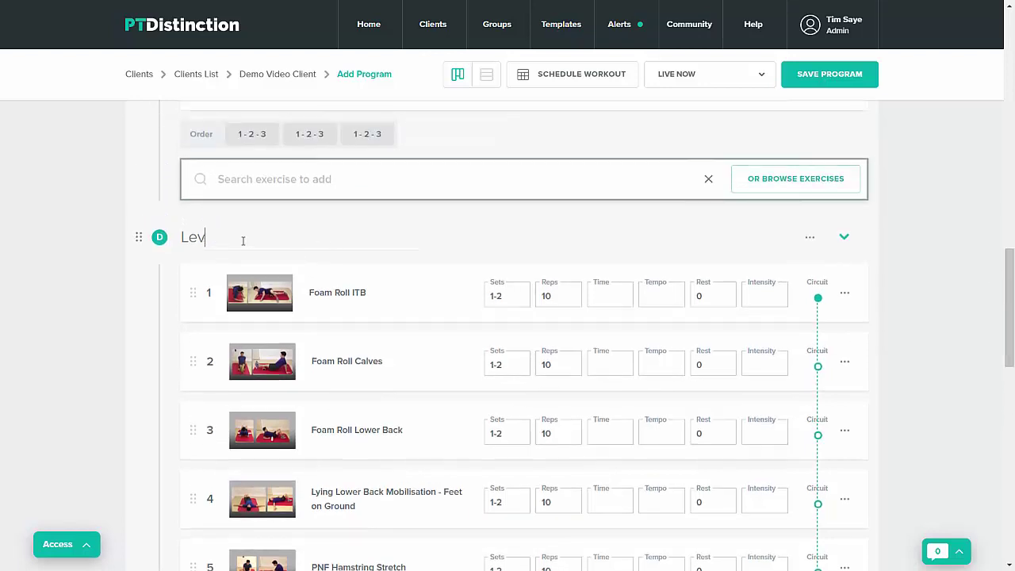
text(Warm Up)
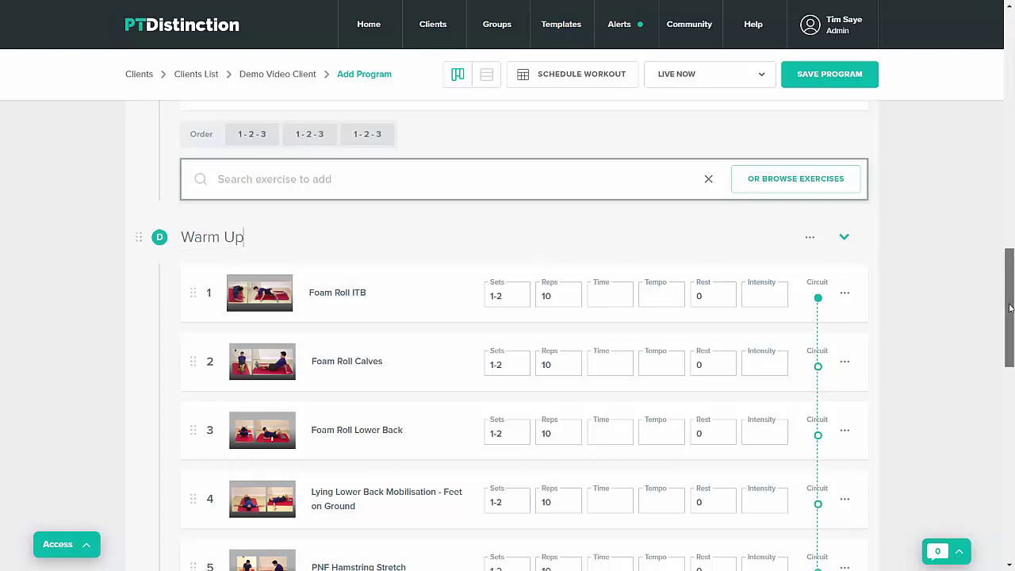
scroll(1010, 308, down, 1)
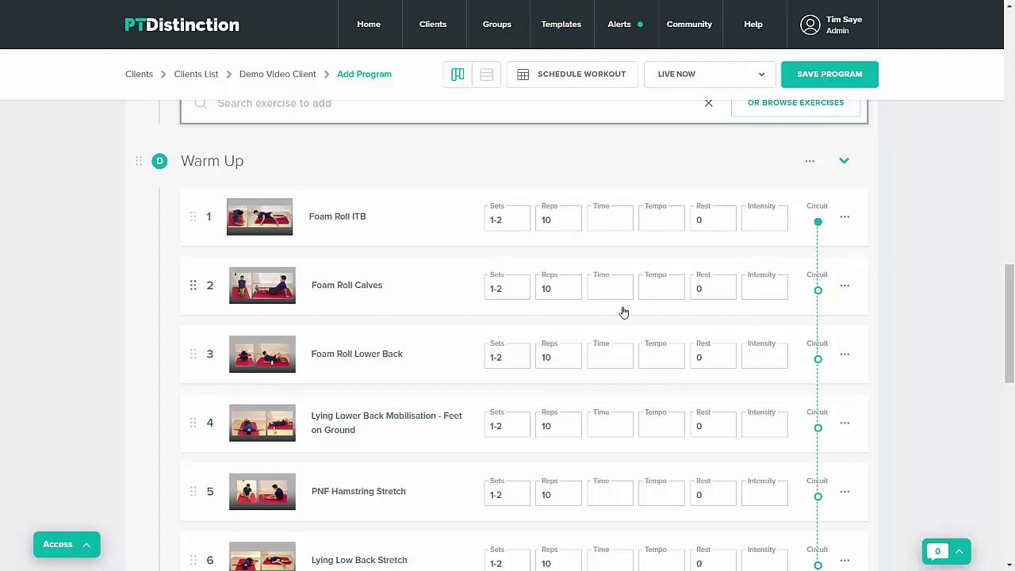
drag(1003, 320, 1006, 347)
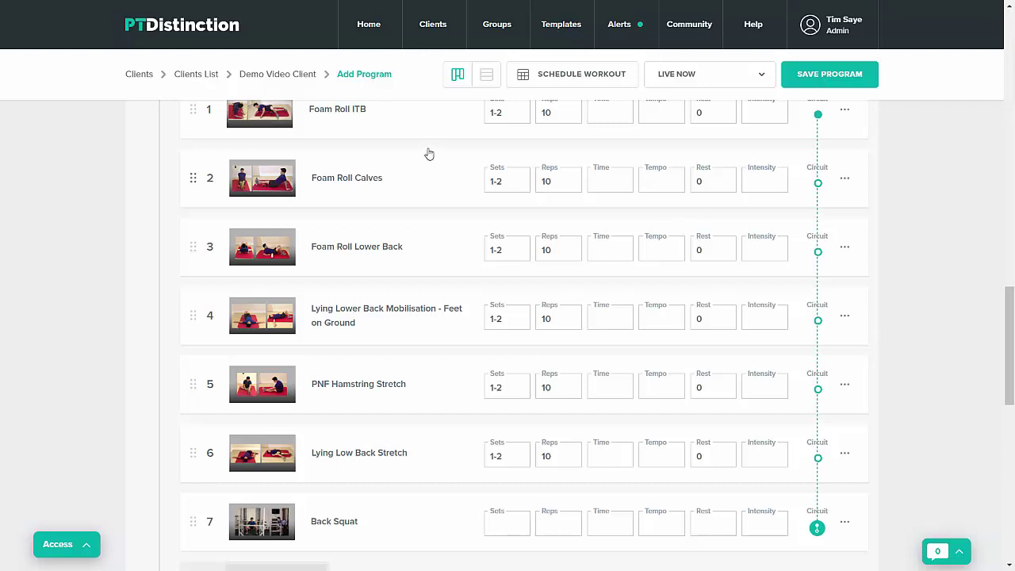
Switch to card view, add an empty Workout 2, and show its add-section choices
click(486, 76)
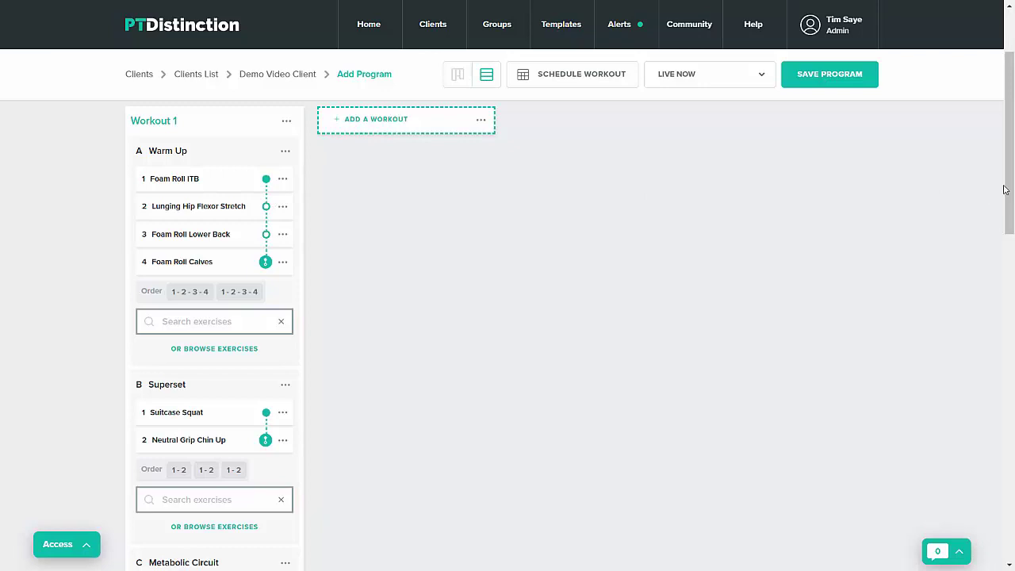
drag(1004, 188, 1012, 161)
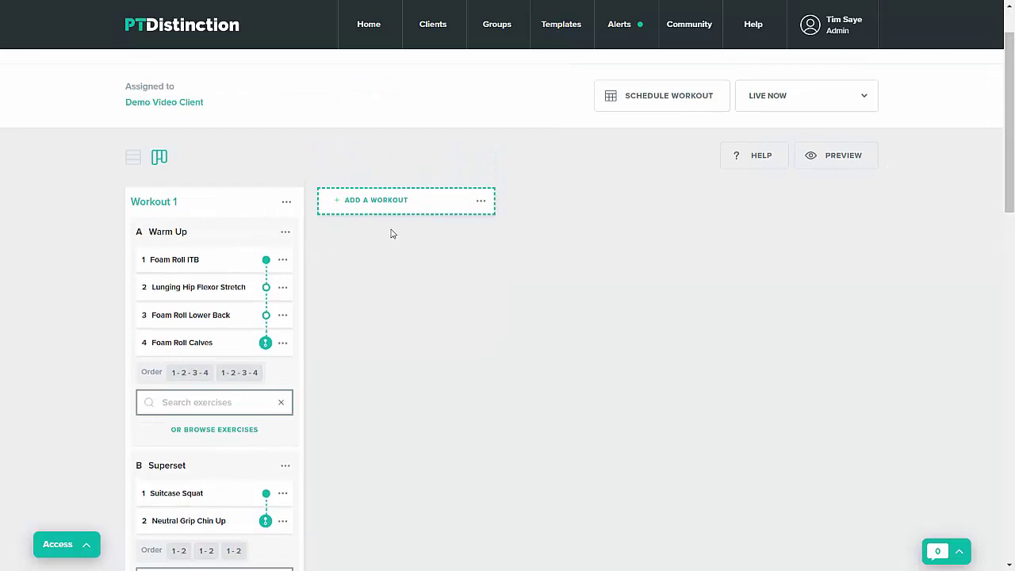
click(480, 203)
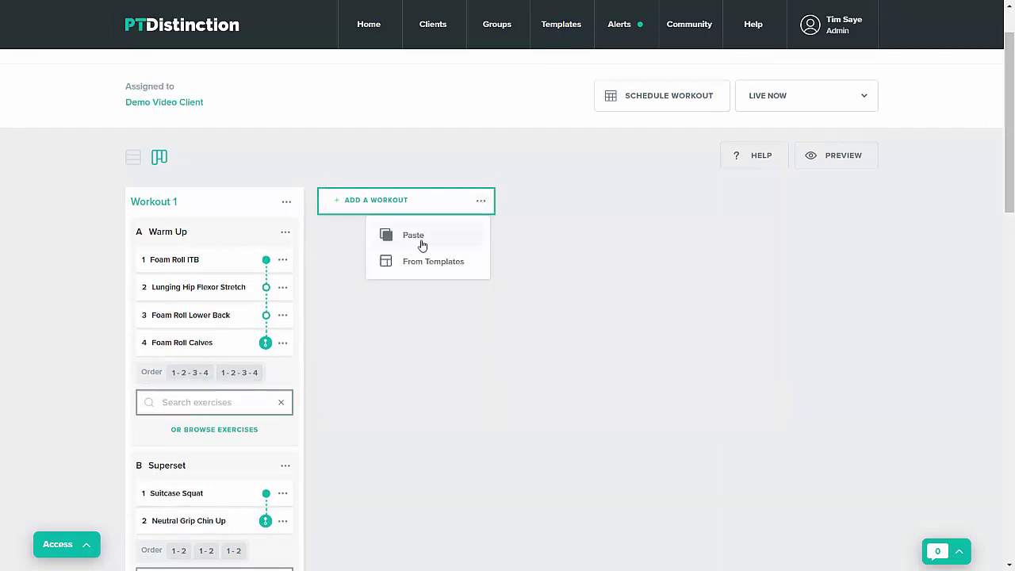
click(548, 233)
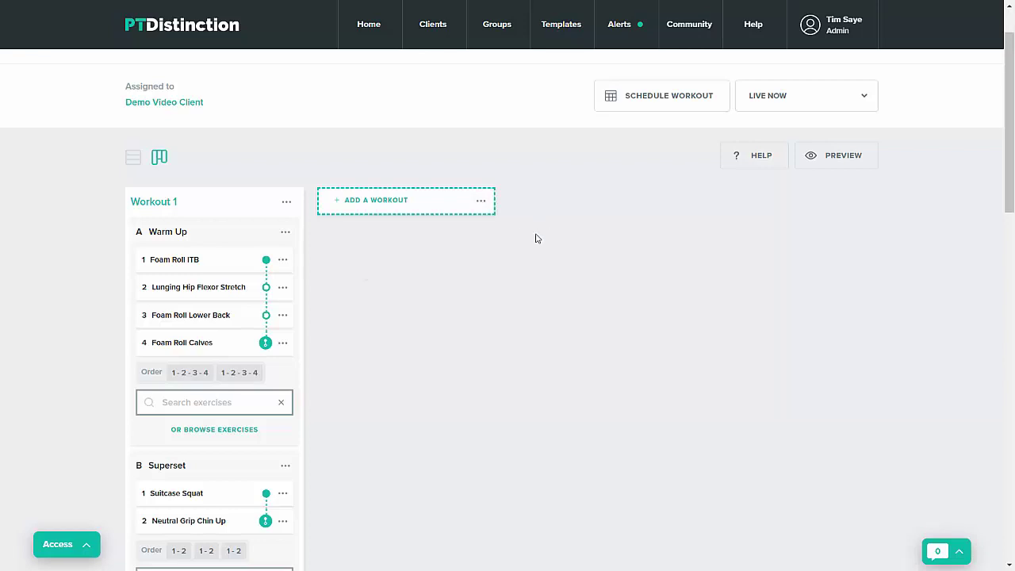
click(386, 203)
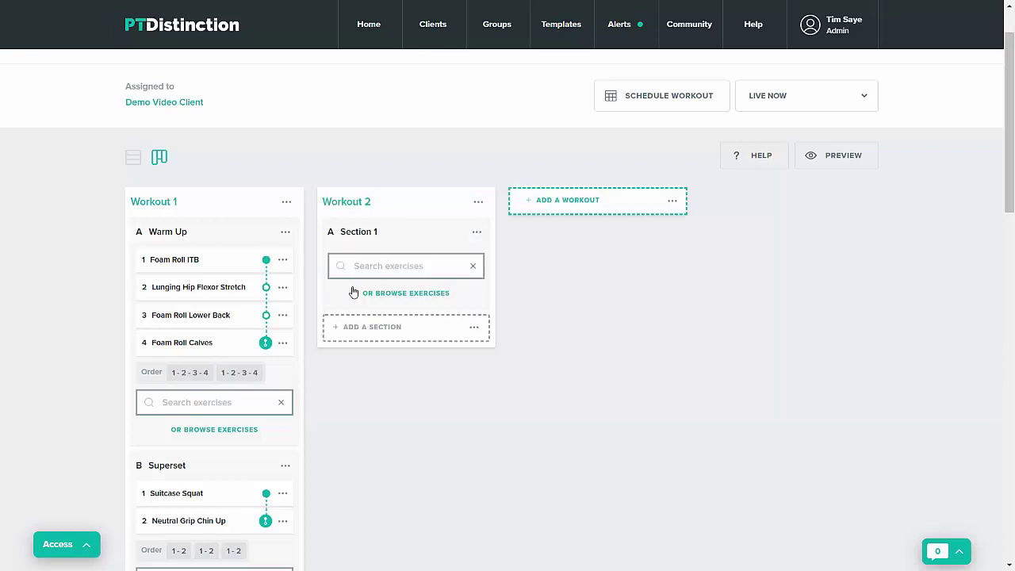
click(475, 330)
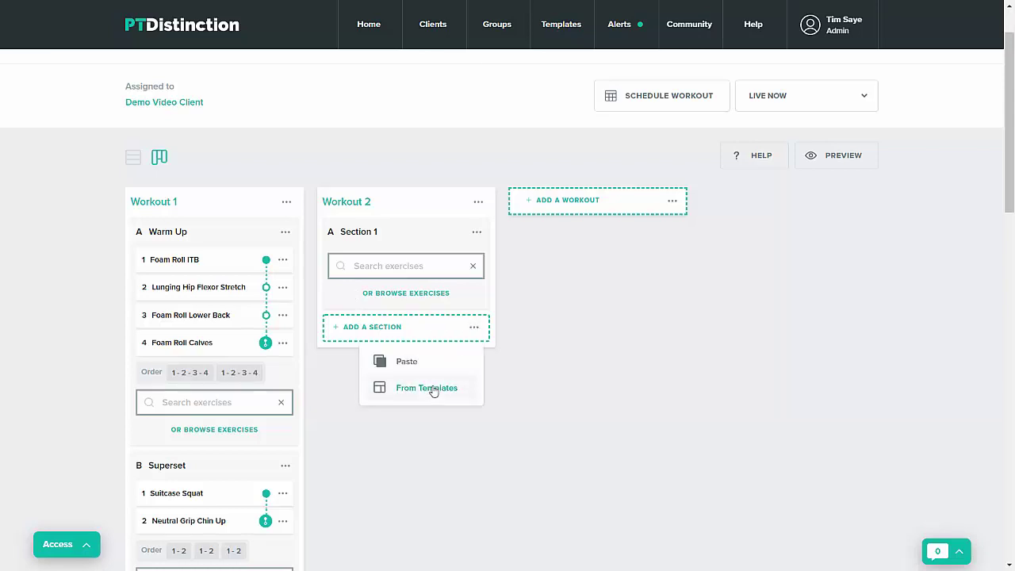